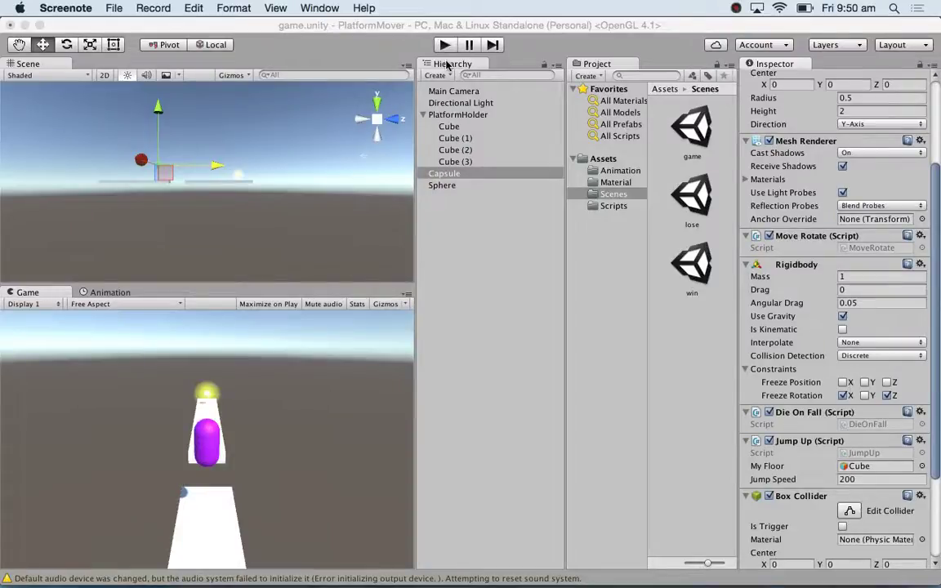
- Play-test the game by guiding the capsule across the platforms to the yellow sphere, and stop it at the win scene
click(445, 46)
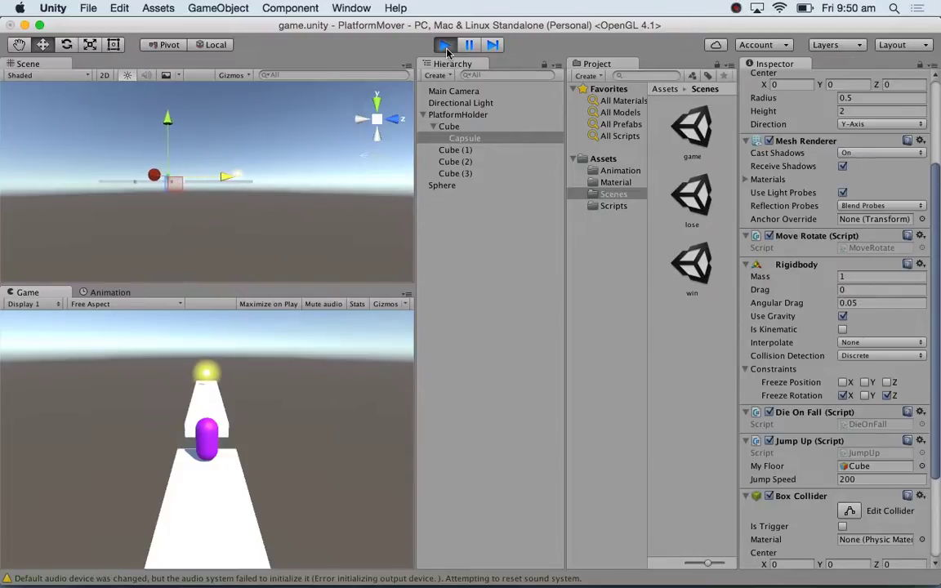
key(Left)
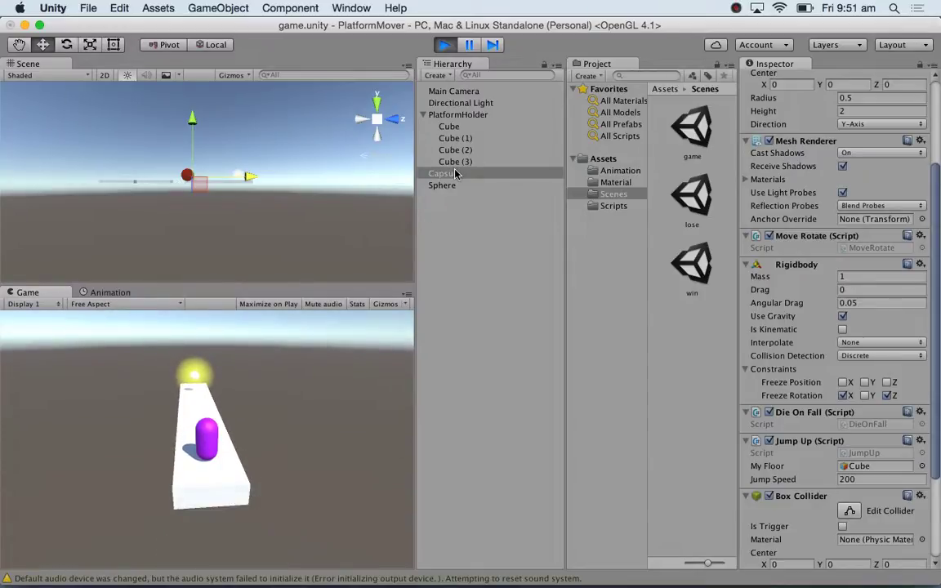
key(alt)
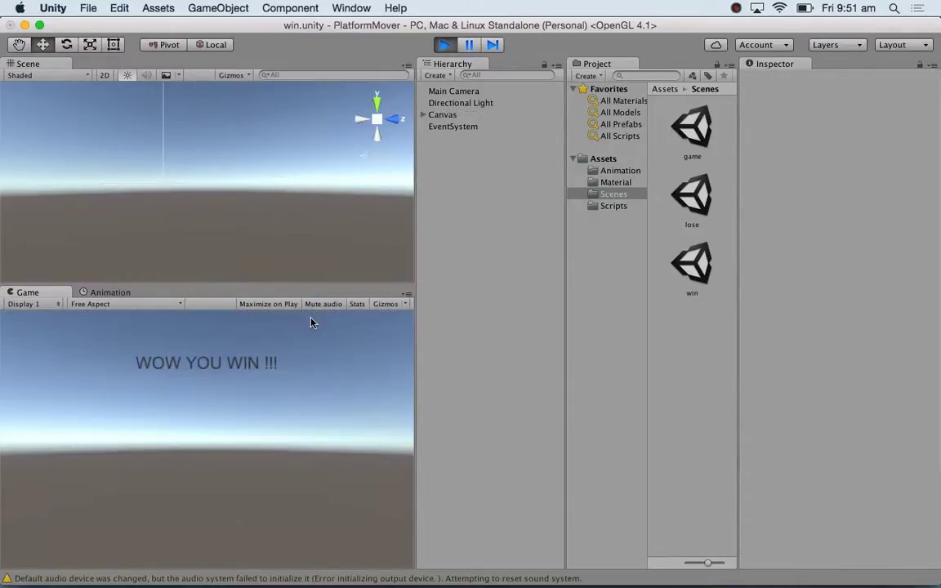
click(444, 46)
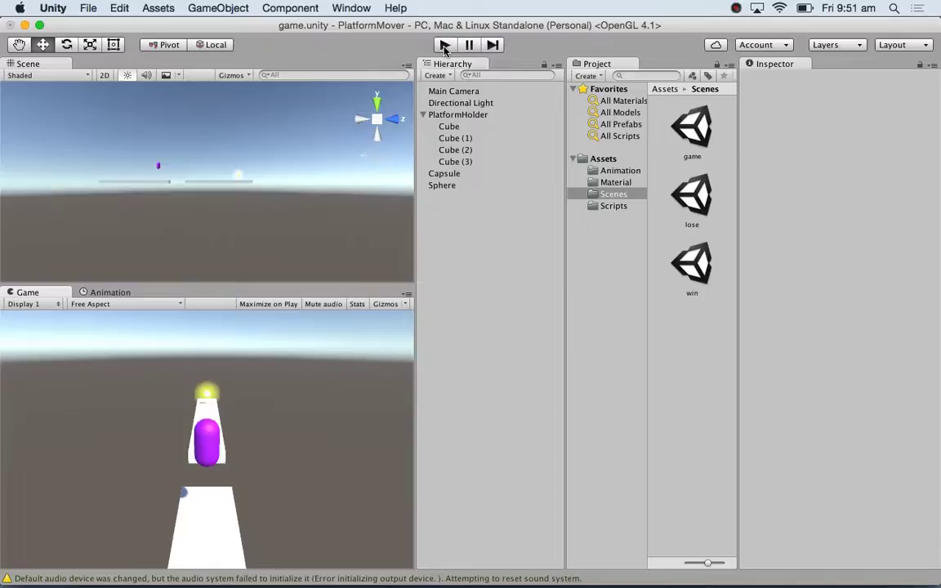
- In MonoDevelop, change OnTriggerExit to OnTriggerEnter in Goal.cs, and return to Unity to play-test reaching the goal
key(super+Tab)
key(super+Tab)
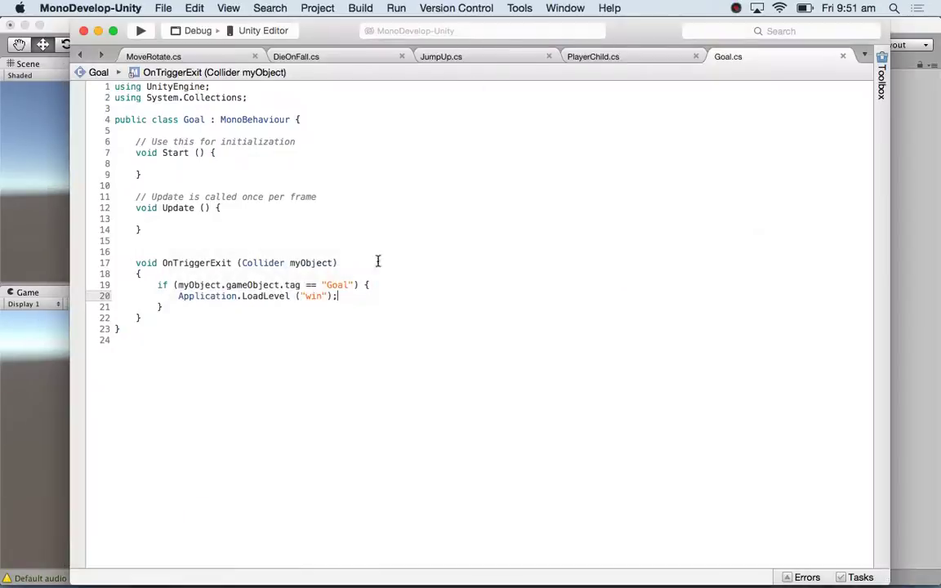
drag(232, 262, 222, 262)
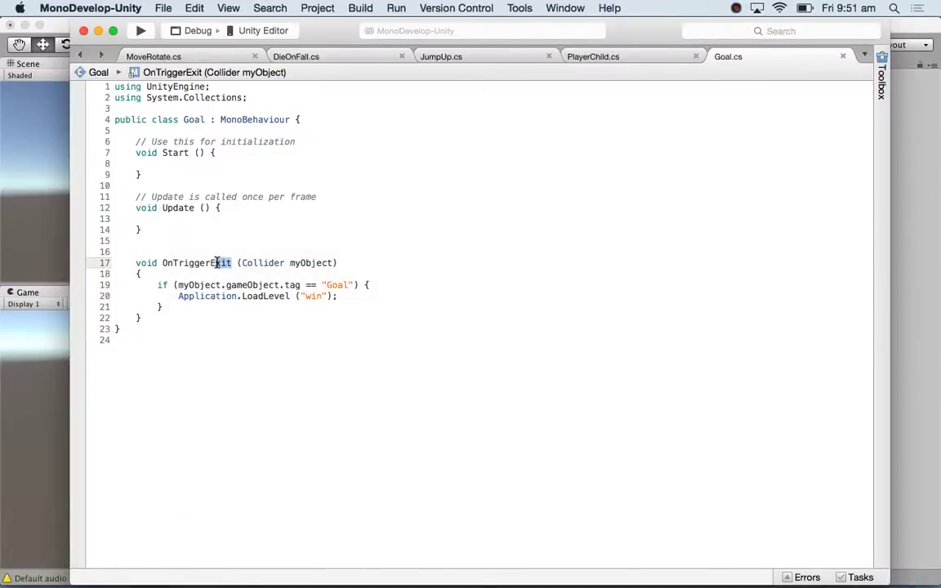
text(nter)
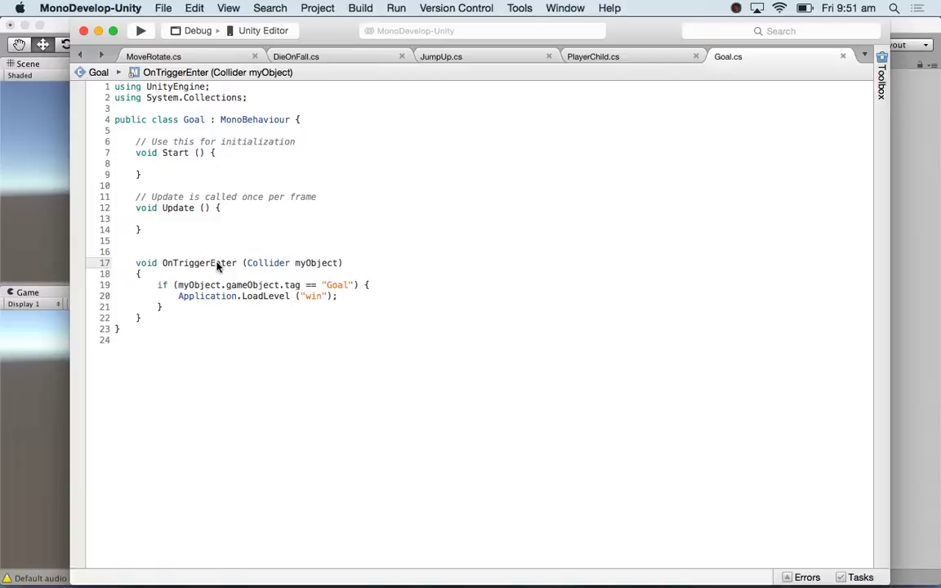
key(super+Tab)
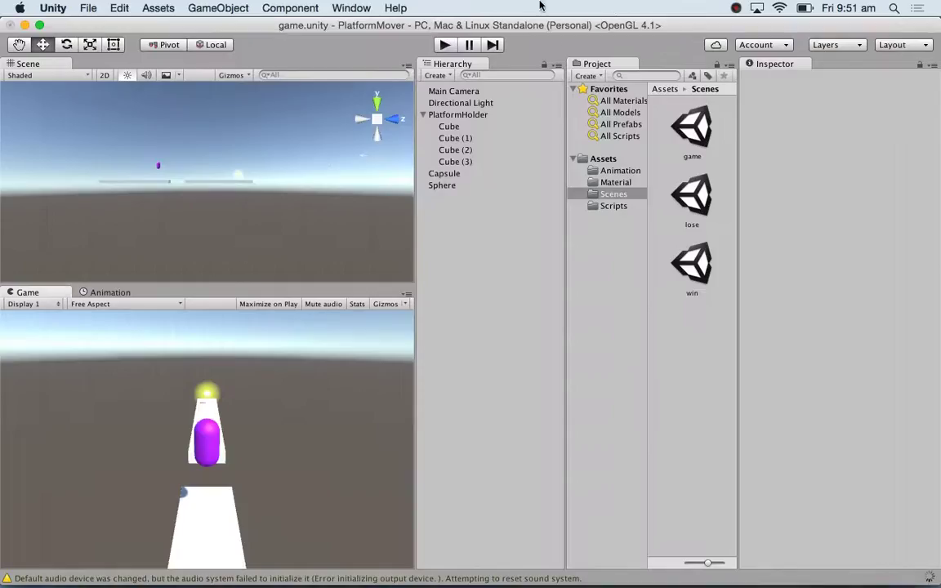
click(444, 46)
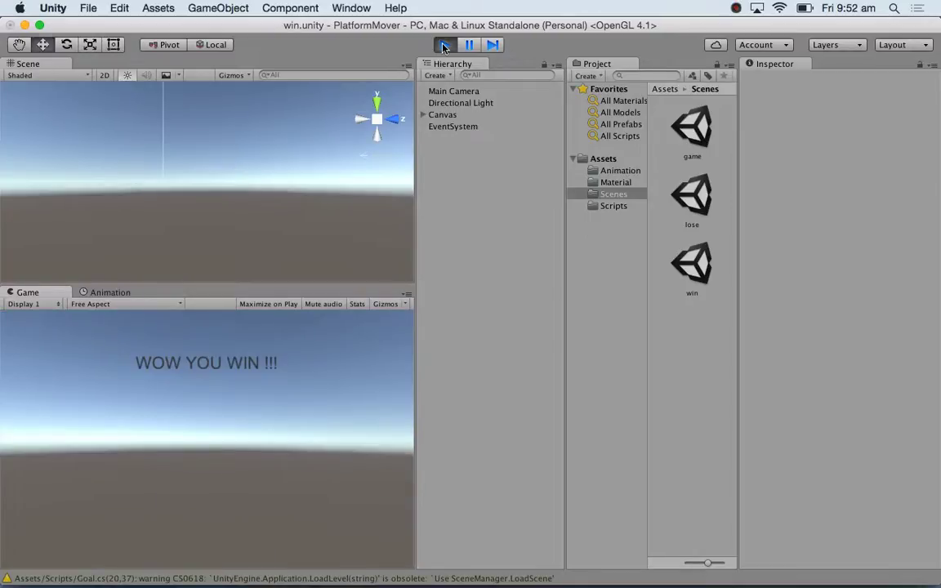
click(444, 46)
- Check the Capsule's JumpUp script, set its Jump Speed to 5000 and test the jump in play mode
click(456, 174)
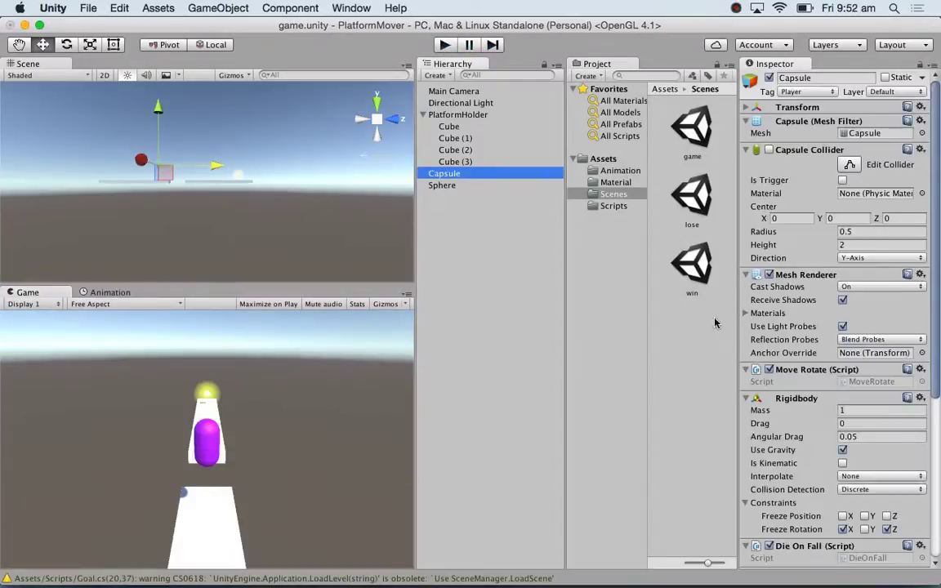
scroll(832, 409, down, 5)
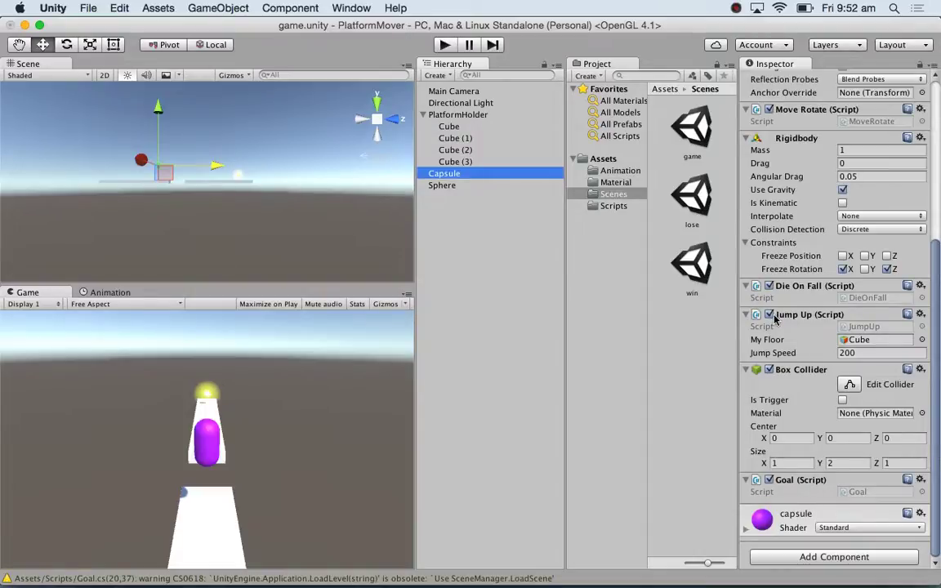
double_click(864, 327)
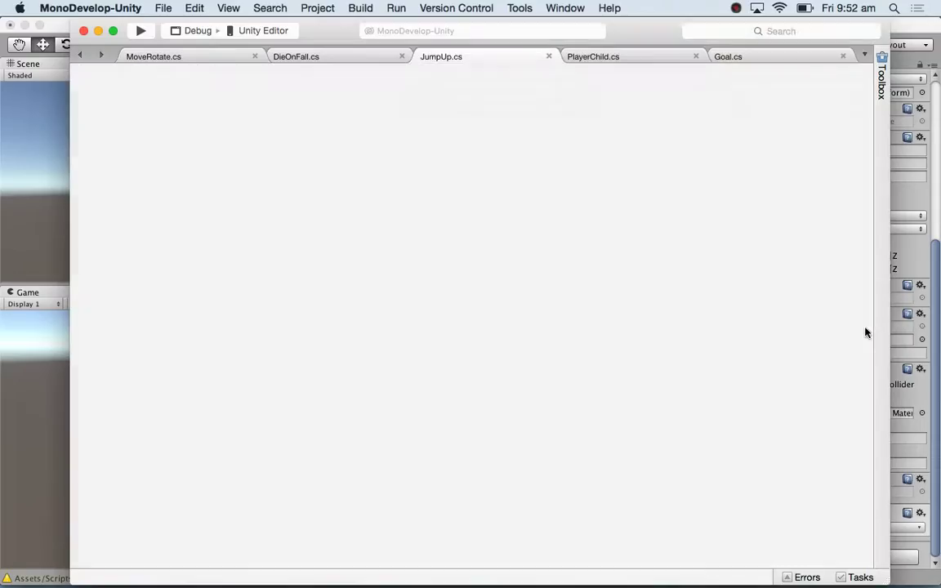
drag(276, 186, 137, 185)
key(super+Tab)
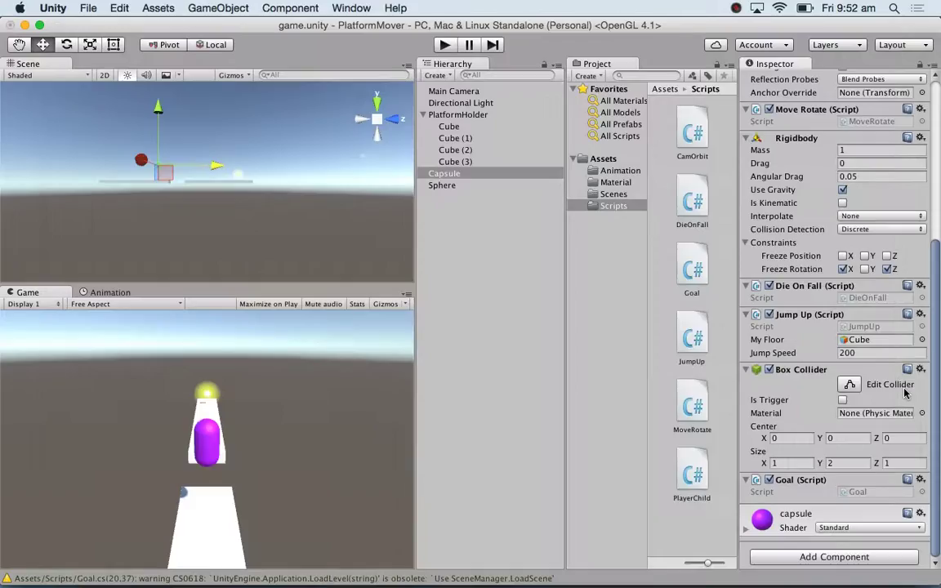
click(861, 353)
text(2)
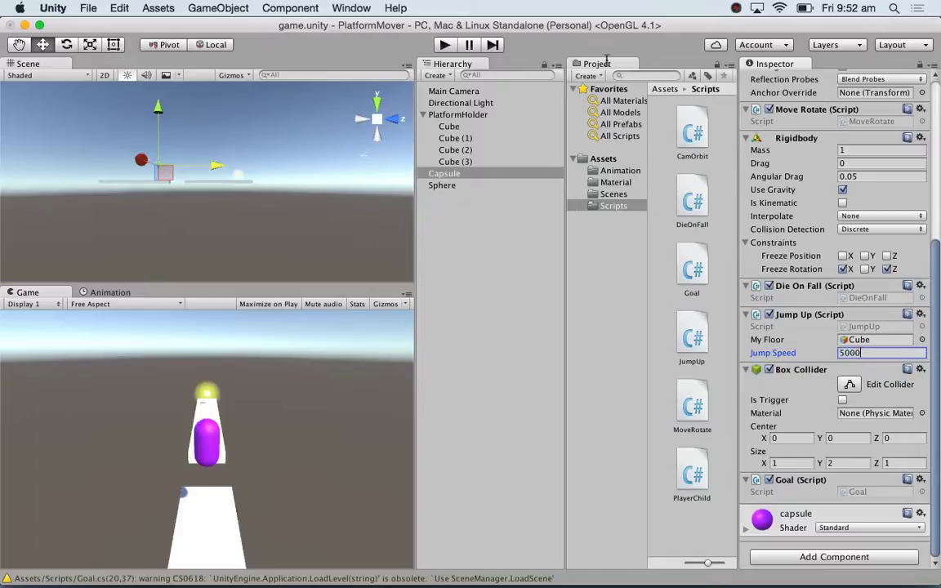
click(444, 45)
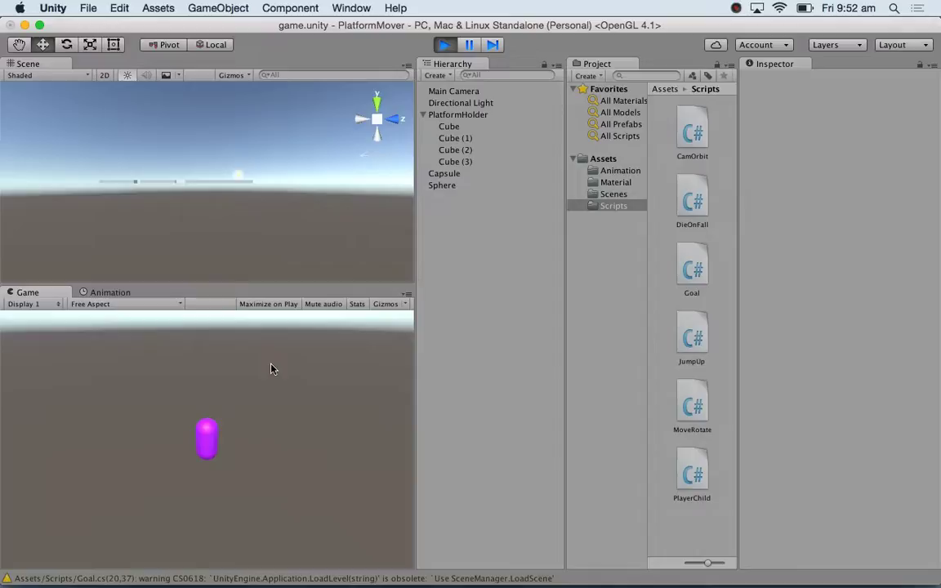
click(444, 46)
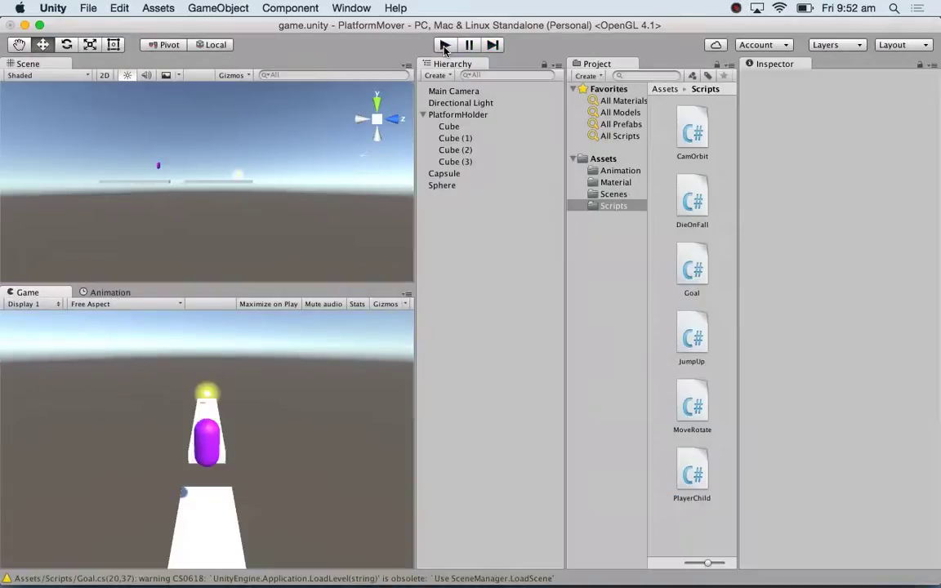
- Set the Capsule's Jump Speed to 500 in its Jump Up component and test the jump in play mode
click(444, 173)
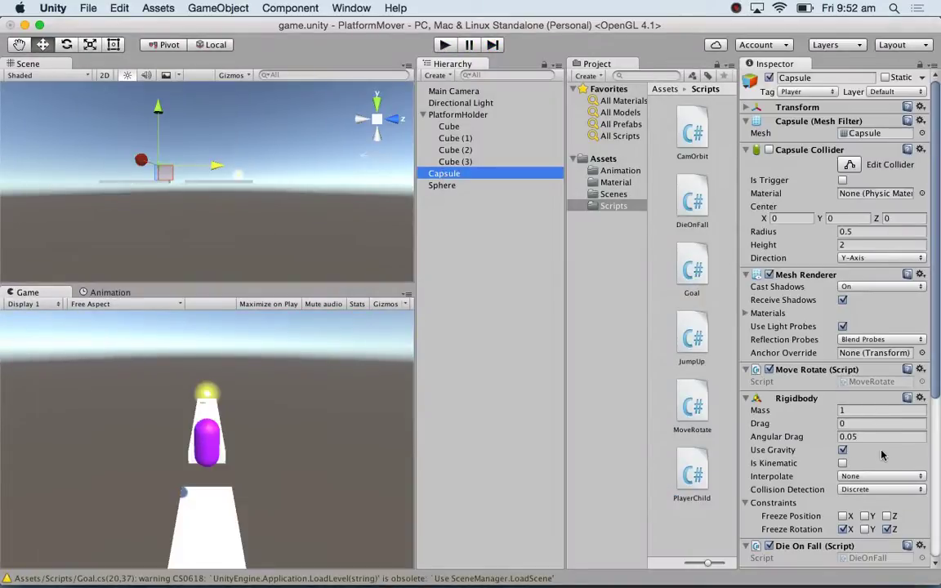
scroll(853, 360, down, 5)
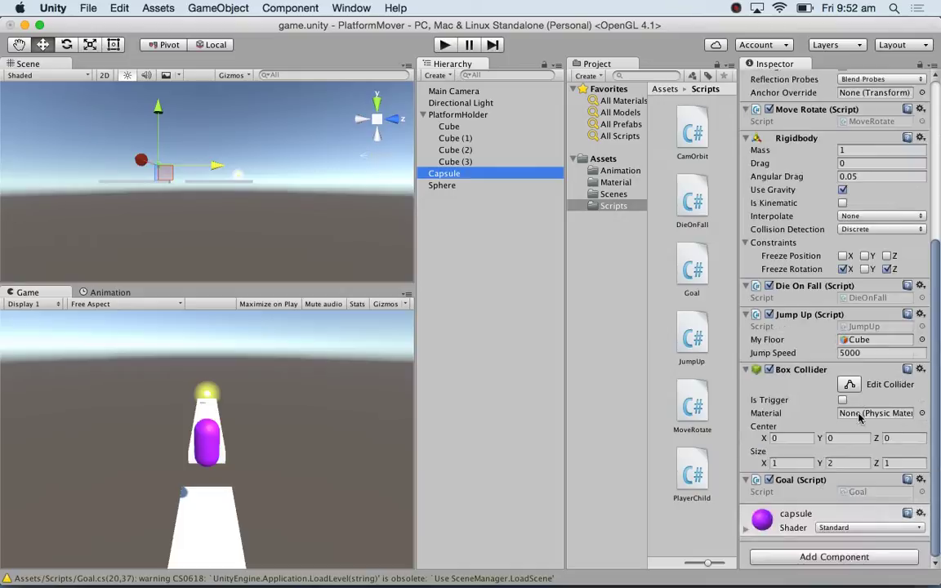
click(774, 351)
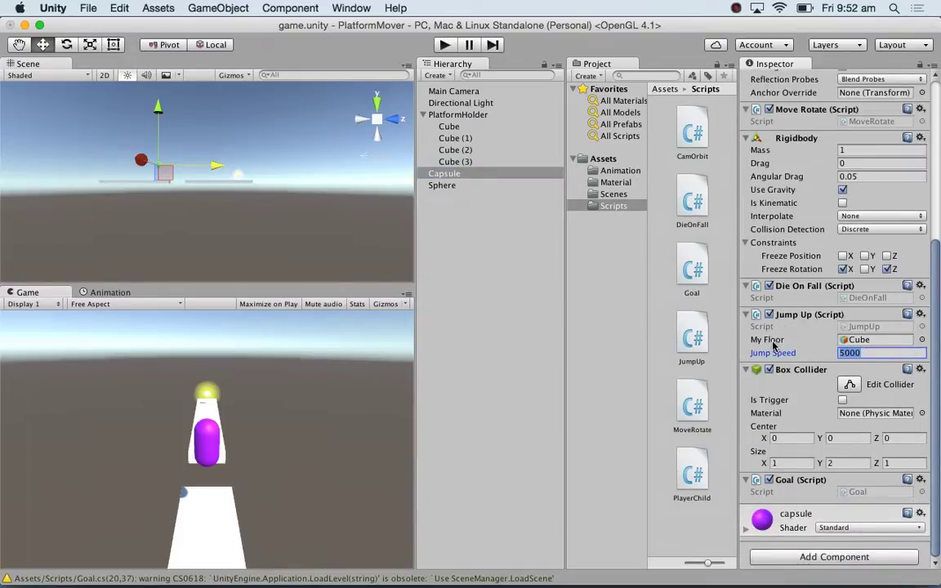
text(500)
click(446, 46)
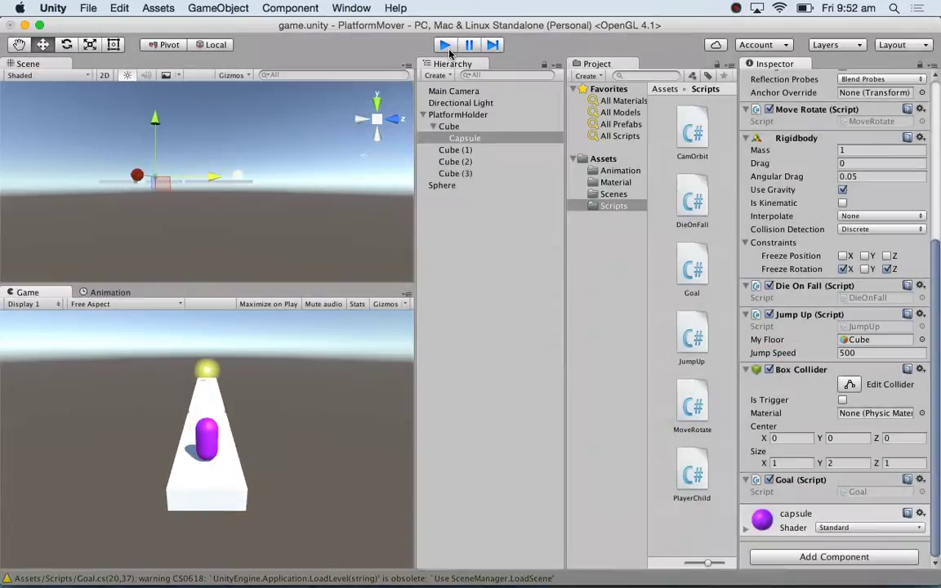
click(446, 46)
click(446, 46)
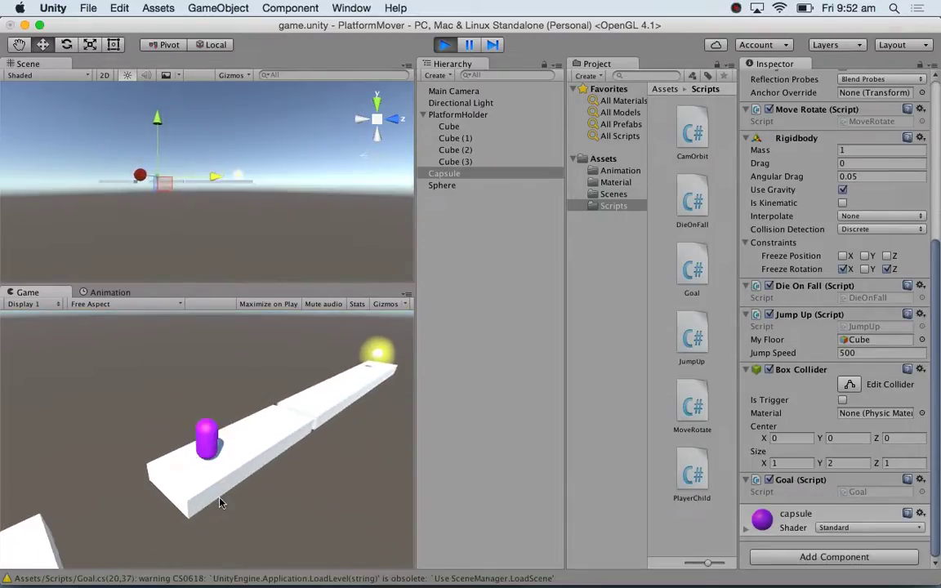
click(445, 46)
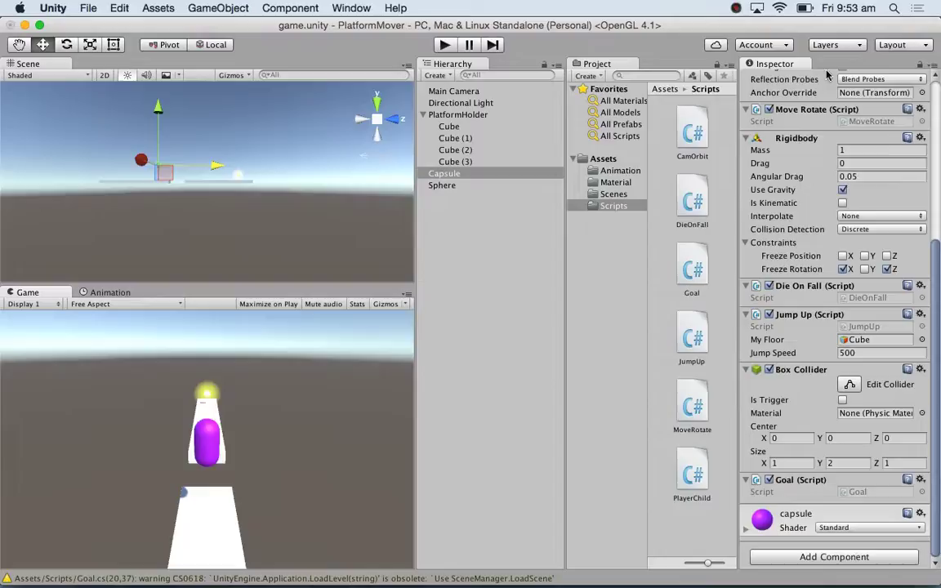
- Rename the Capsule object to Player
click(437, 174)
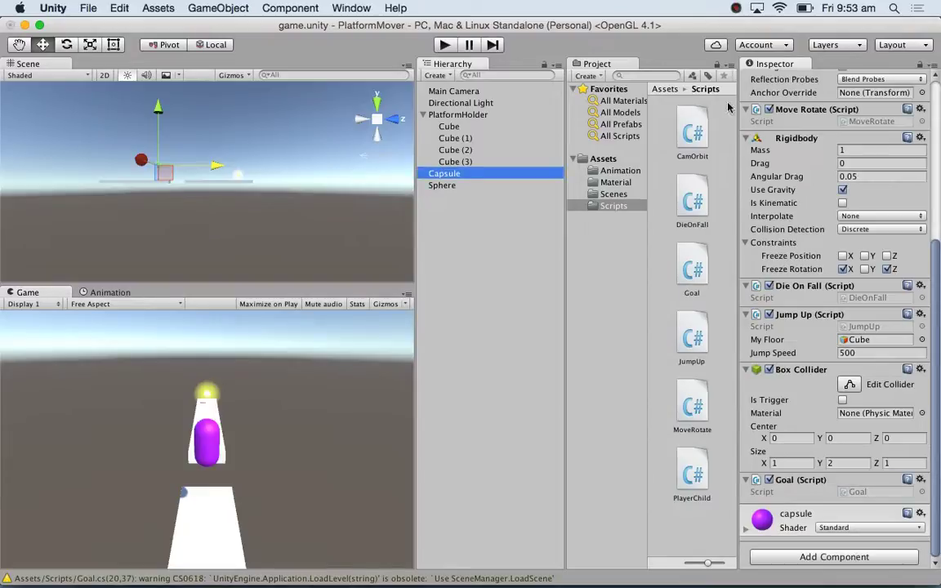
scroll(833, 90, up, 10)
click(826, 77)
text(PlayerCapsule)
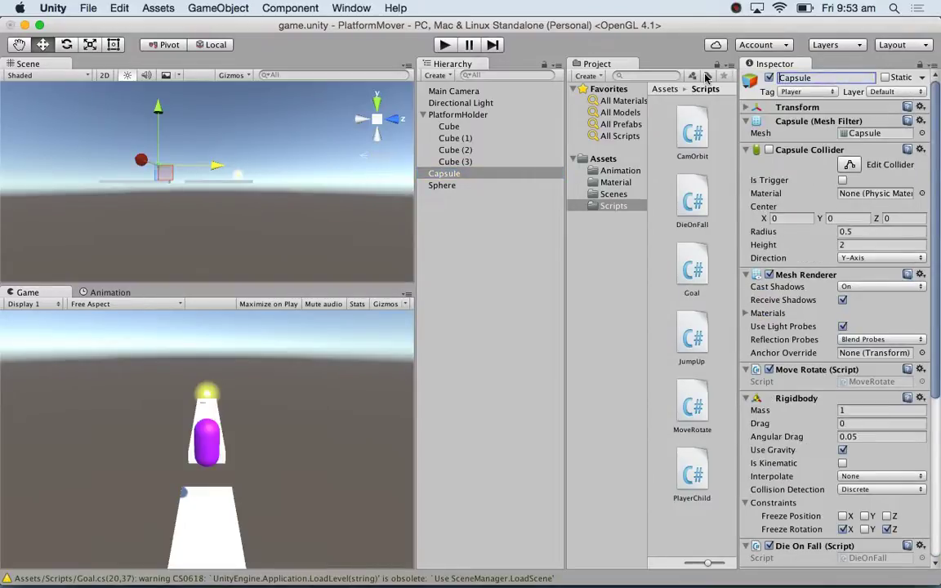
key(Return)
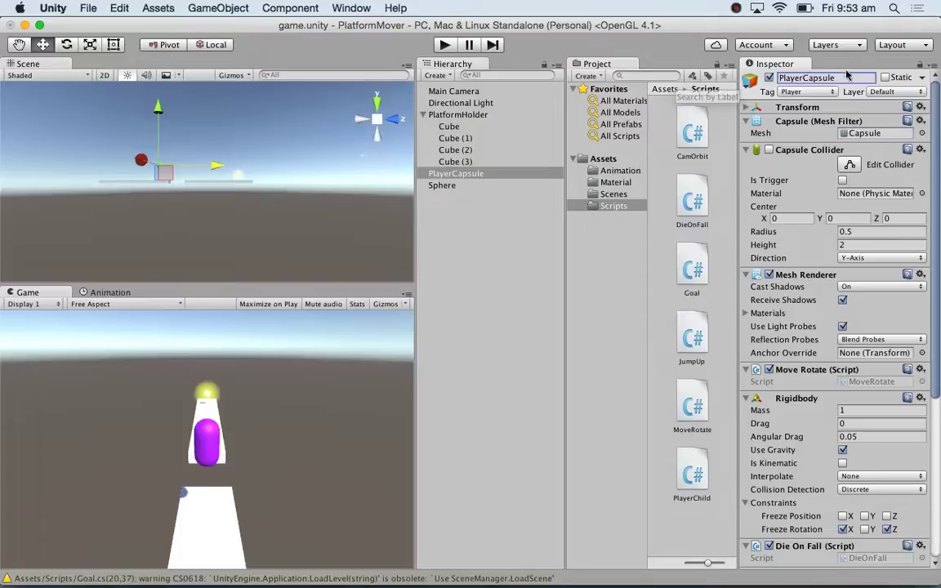
click(805, 79)
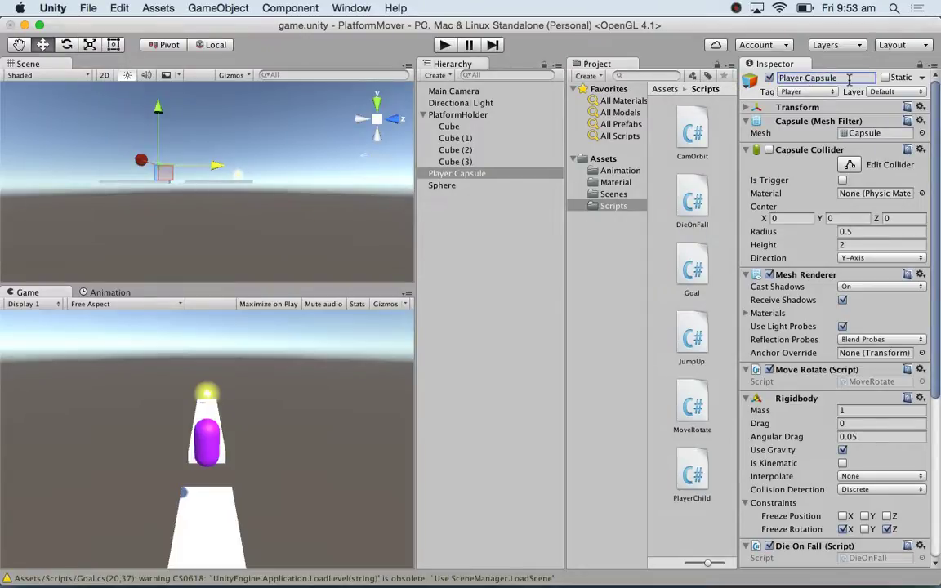
drag(849, 79, 805, 78)
key(BackSpace)
text(r)
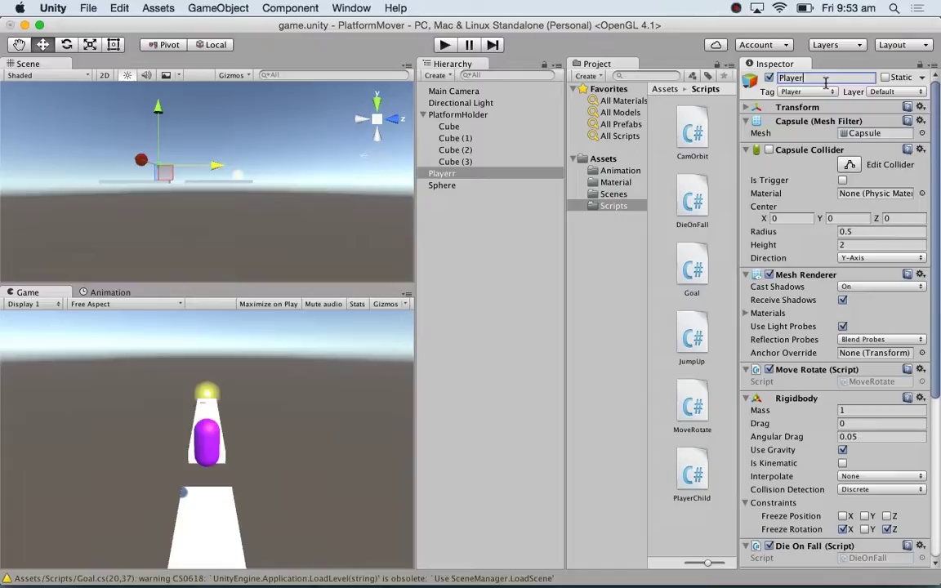
- Move the Player's Box Collider component up the component list until it sits above the Rigidbody
scroll(849, 237, down, 6)
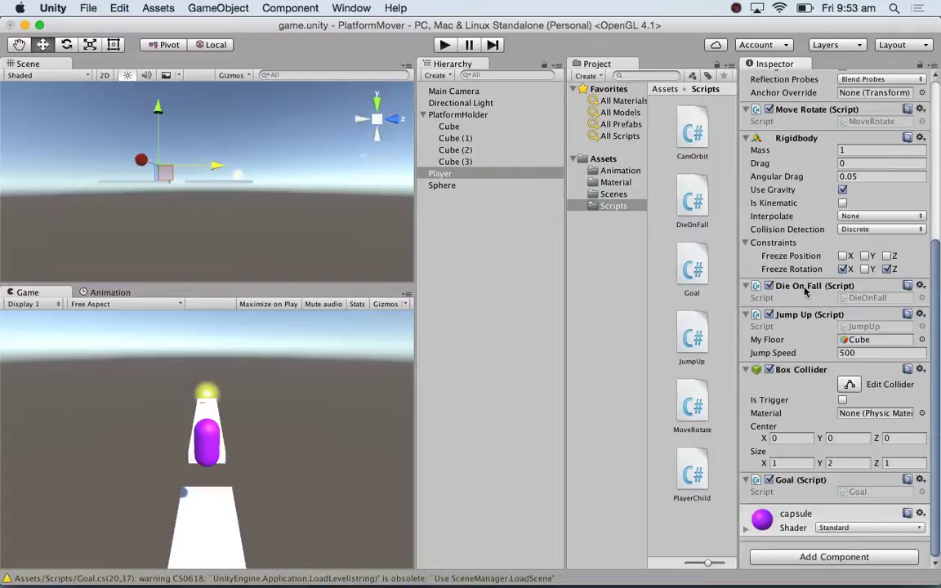
scroll(805, 291, up, 3)
scroll(805, 291, down, 3)
click(921, 370)
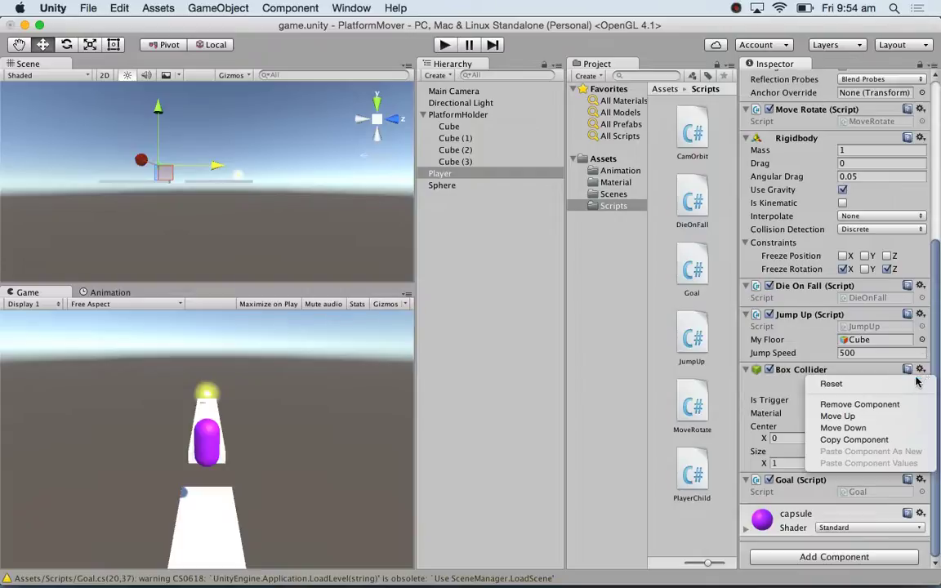
click(897, 416)
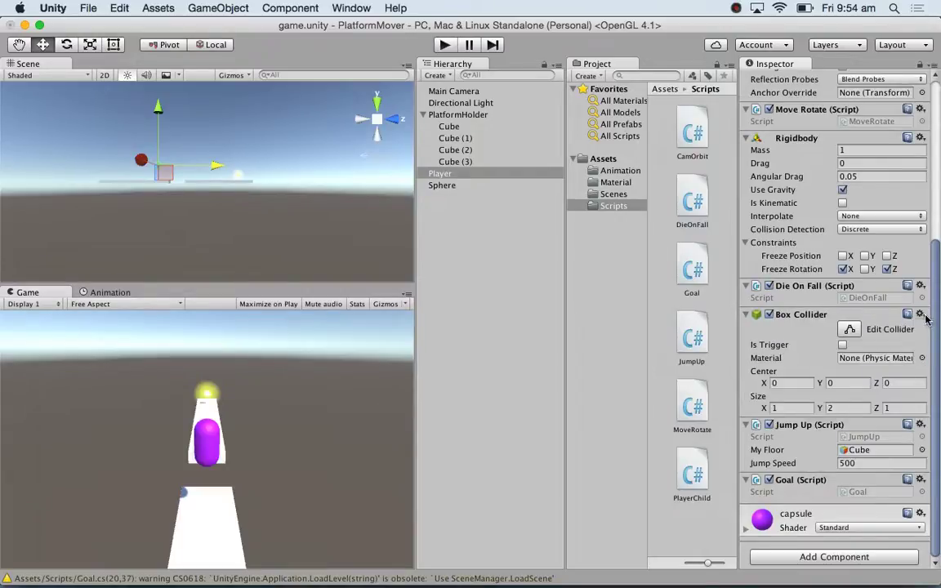
click(923, 316)
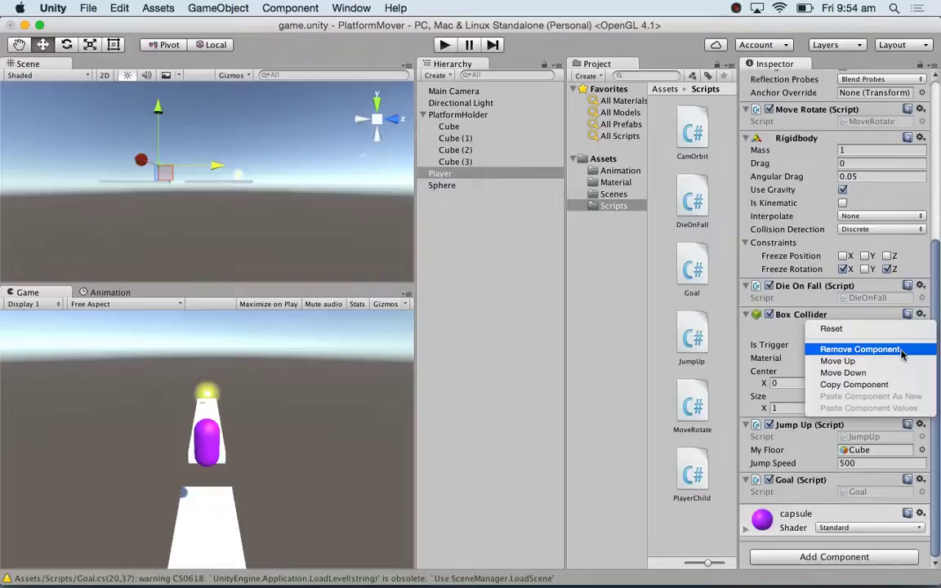
click(897, 360)
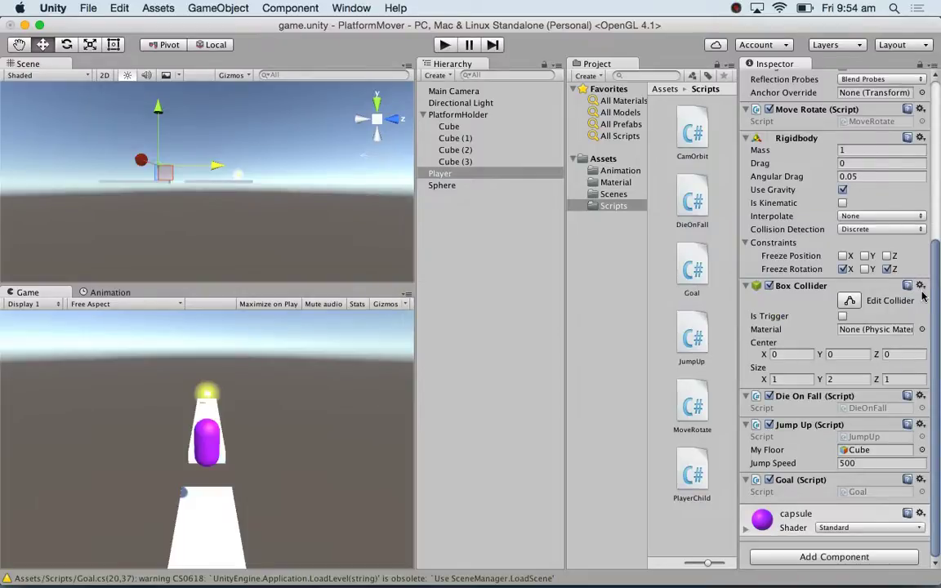
click(921, 286)
click(886, 331)
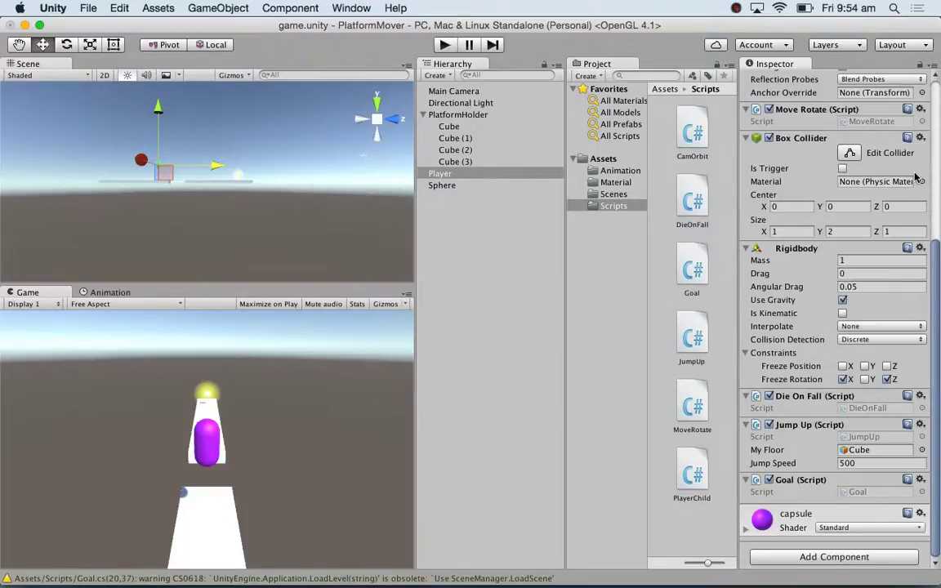
- Move the Box Collider further up past Move Rotate and Mesh Renderer, directly below the Capsule Collider
scroll(916, 188, up, 3)
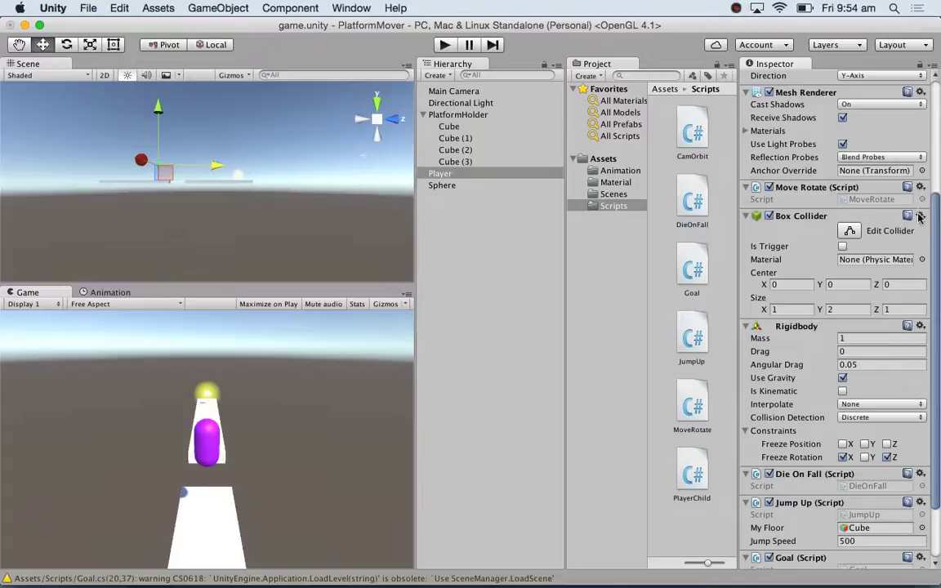
click(920, 216)
click(895, 260)
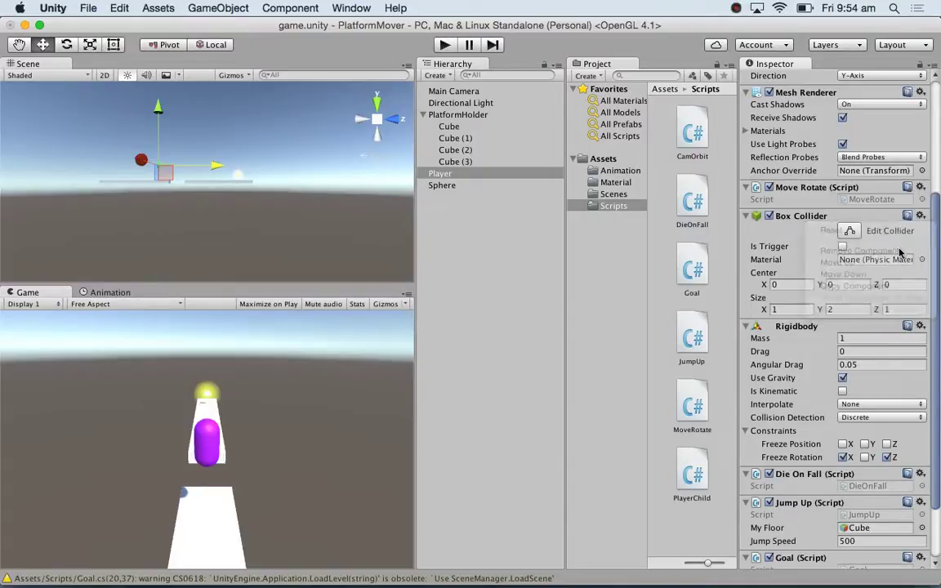
scroll(910, 245, up, 2)
click(921, 233)
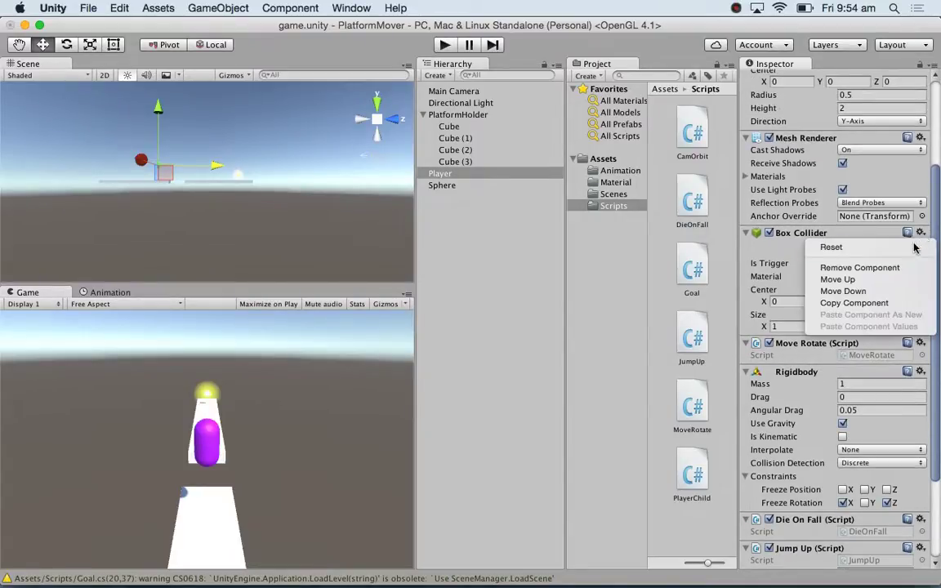
click(850, 279)
scroll(868, 159, up, 2)
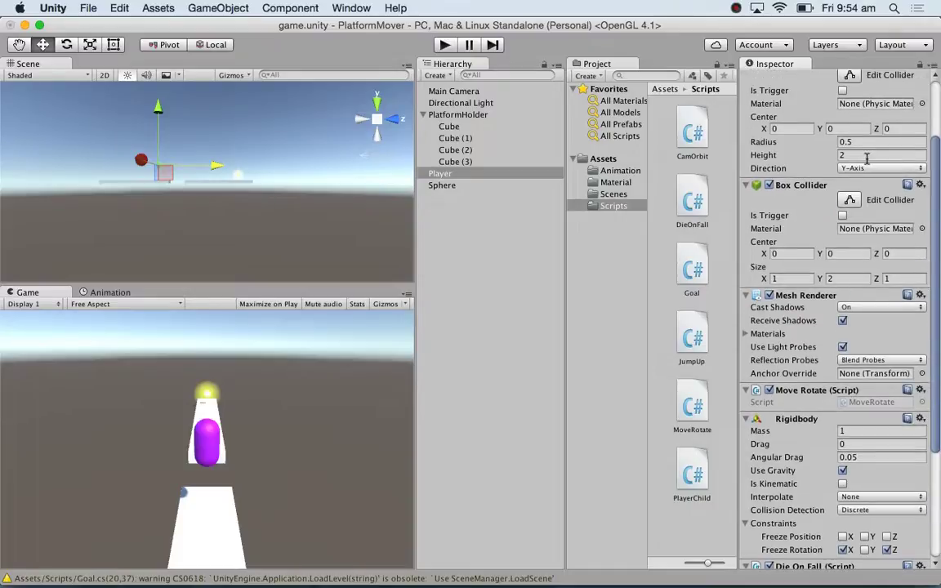
scroll(868, 161, up, 3)
- Open the Player's Goal script in MonoDevelop and review its OnTriggerEnter function and the "Goal" tag check
scroll(868, 163, down, 10)
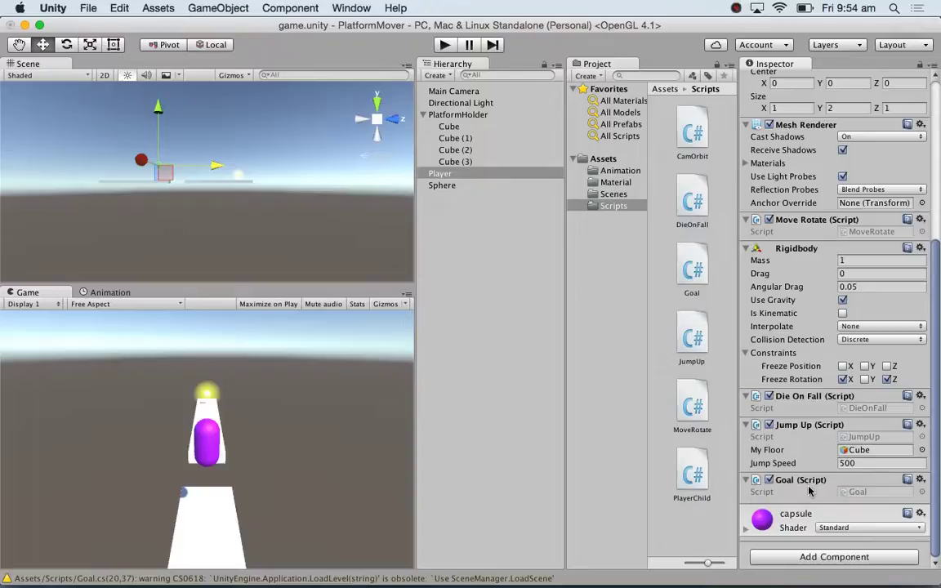
double_click(863, 437)
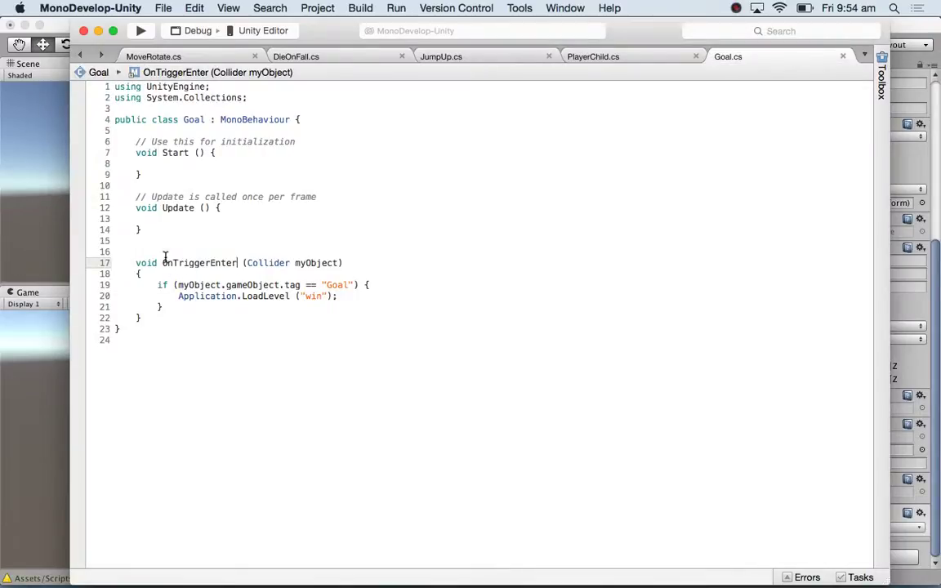
drag(163, 263, 185, 286)
drag(155, 316, 121, 261)
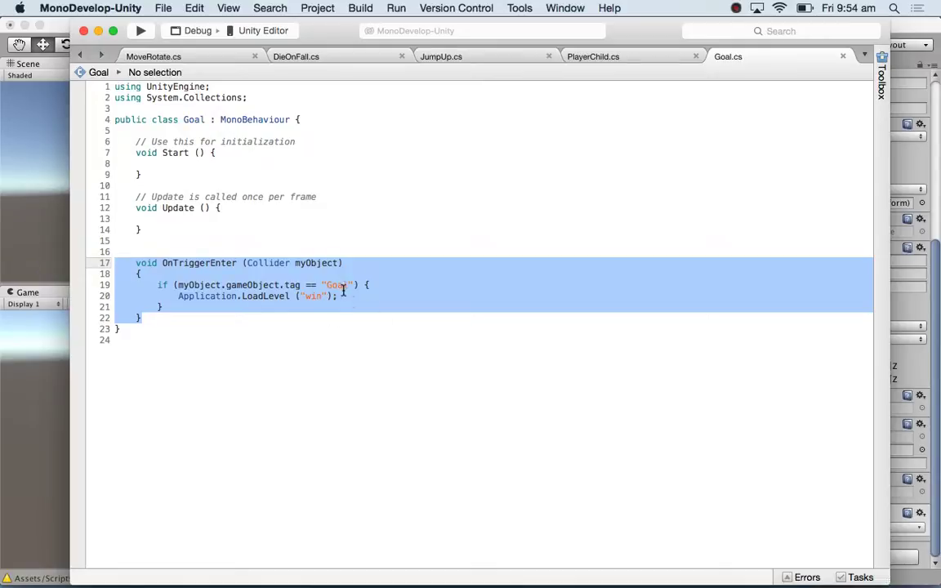
double_click(341, 285)
- Return to Unity, rename the Sphere object to Goal and select Goal as its tag
click(34, 246)
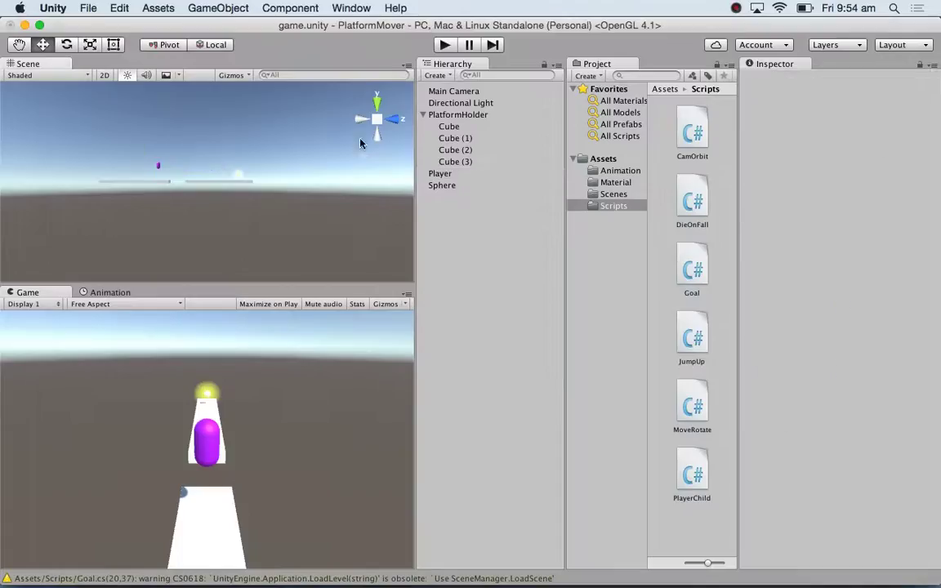
click(442, 186)
click(798, 77)
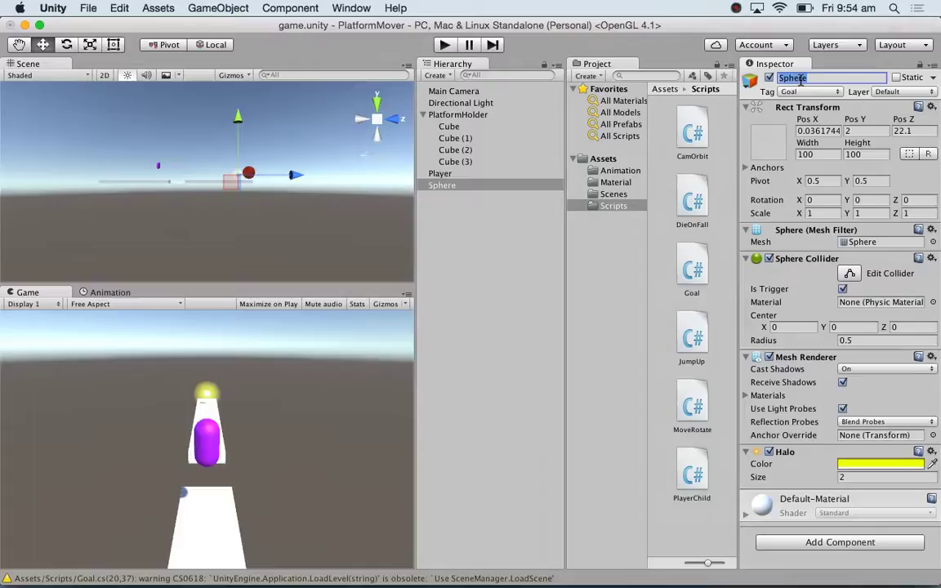
text(Goal)
click(802, 92)
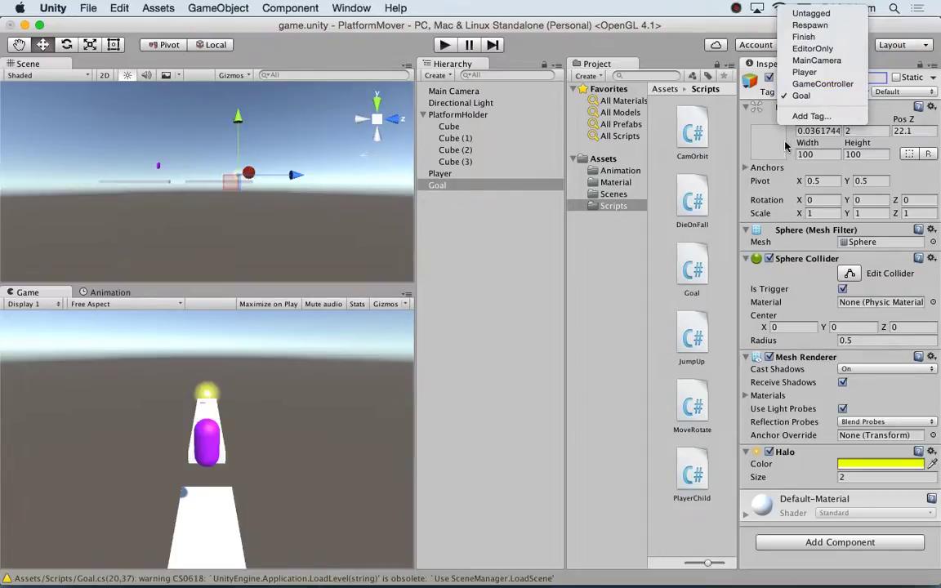
click(818, 97)
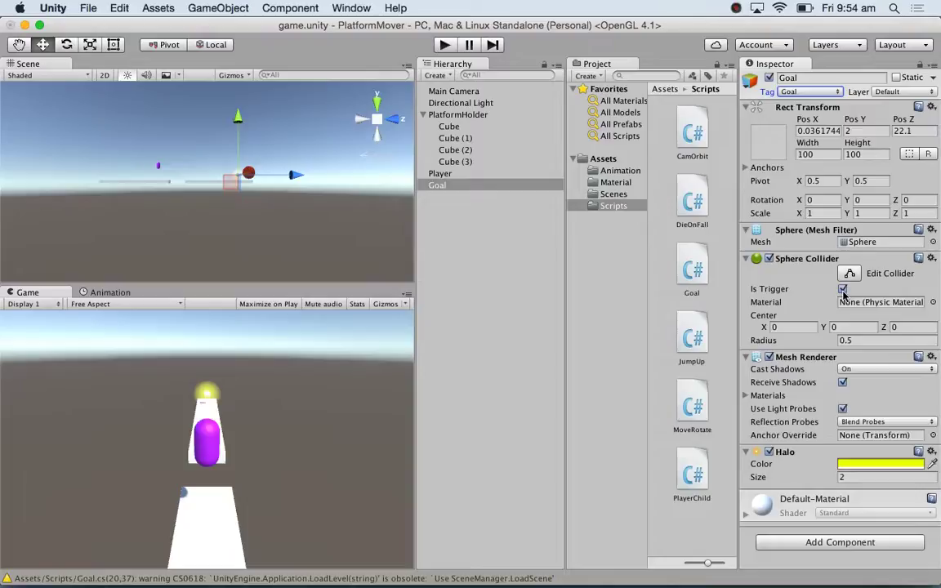
- Play-test the game scene, stop the run and restart play mode for another attempt
click(444, 45)
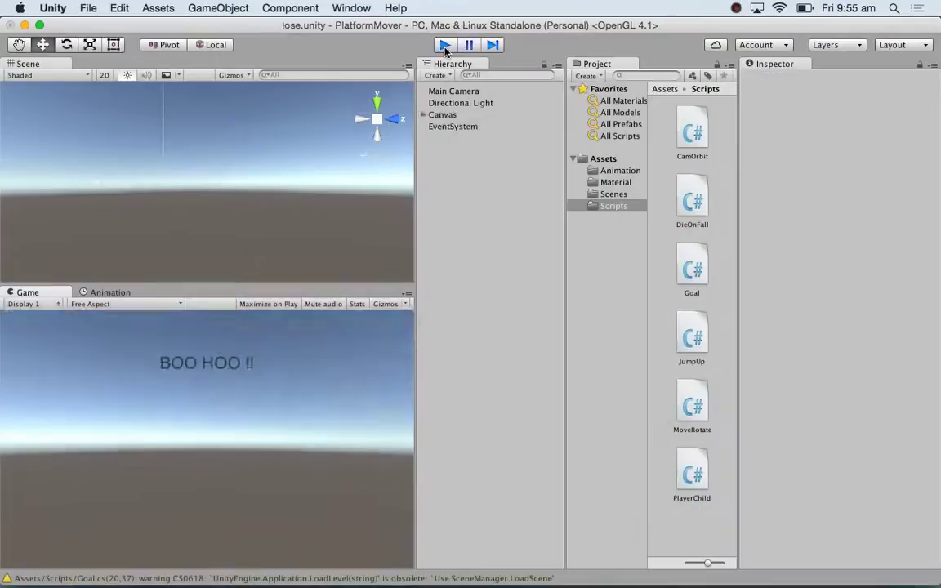
click(444, 46)
click(444, 46)
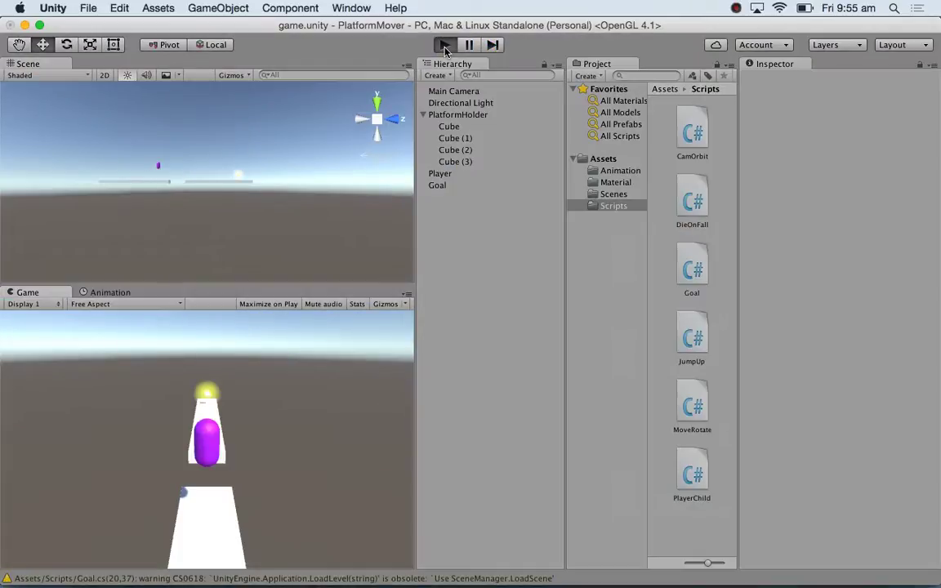